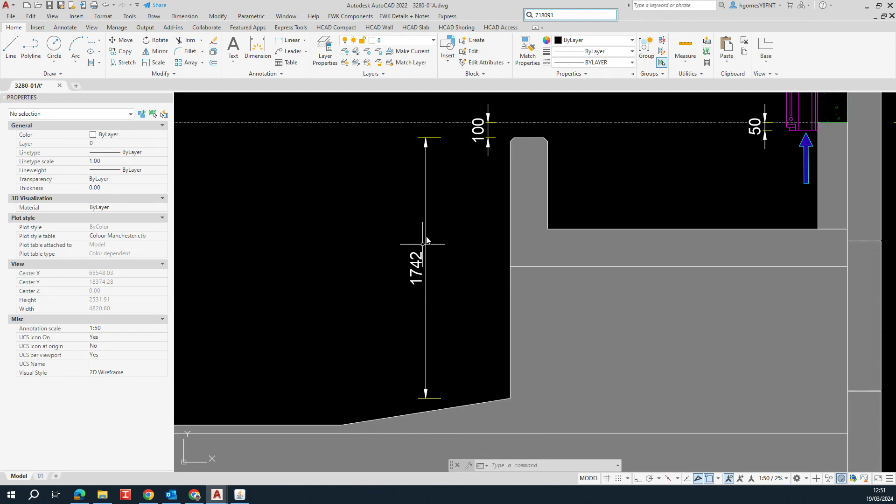
Inspect the vertical 1742 dimension beside the baffle wall in model space, then deselect it.
{"action": "middle_click_drag", "start_coordinate": [446, 234], "coordinate": [423, 238]}
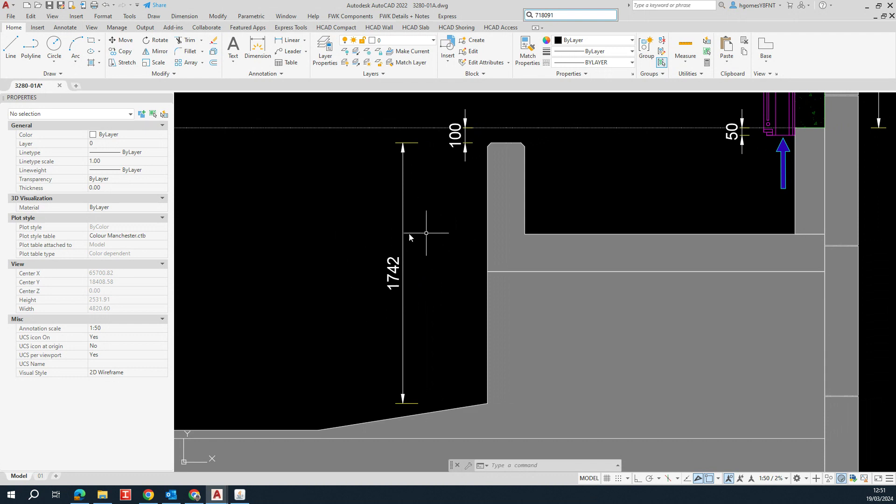
{"action": "left_click", "coordinate": [419, 258]}
{"action": "left_click", "coordinate": [337, 272]}
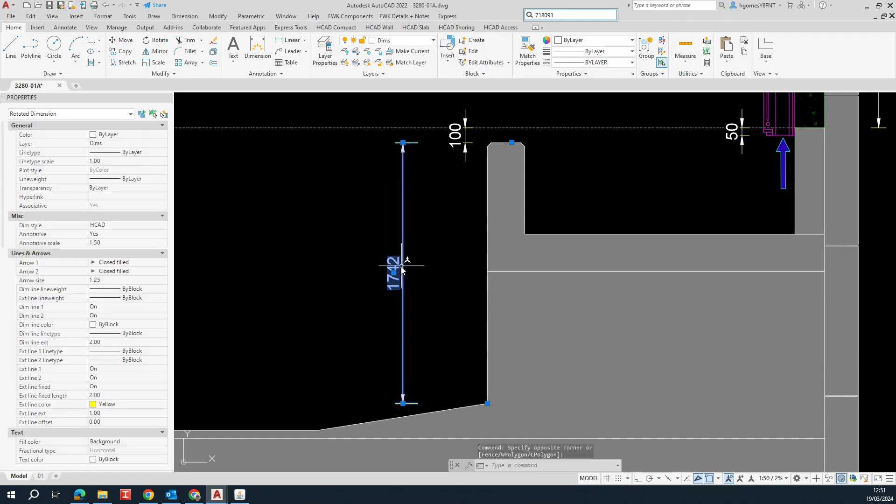
{"action": "middle_click_drag", "start_coordinate": [406, 288], "coordinate": [395, 287]}
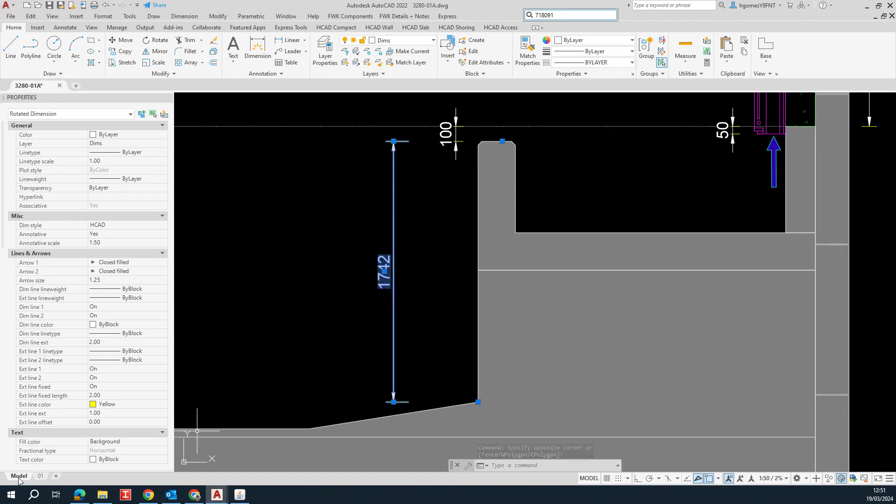
{"action": "key", "text": "Escape"}
{"action": "scroll", "coordinate": [418, 261], "scroll_direction": "down", "scroll_amount": 2}
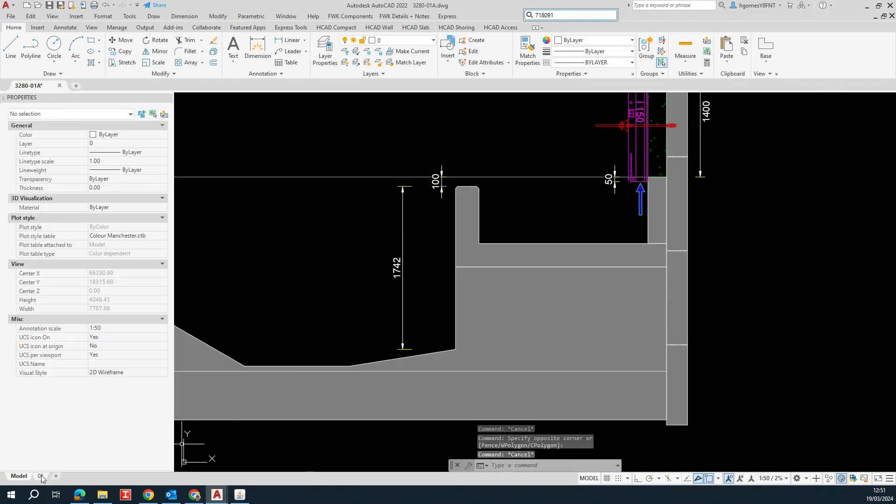
Open layout 01, return to paper space and examine the baffle wall area in the Section A-A - First Pour viewport.
{"action": "left_click", "coordinate": [41, 475]}
{"action": "scroll", "coordinate": [316, 434], "scroll_direction": "up", "scroll_amount": 2}
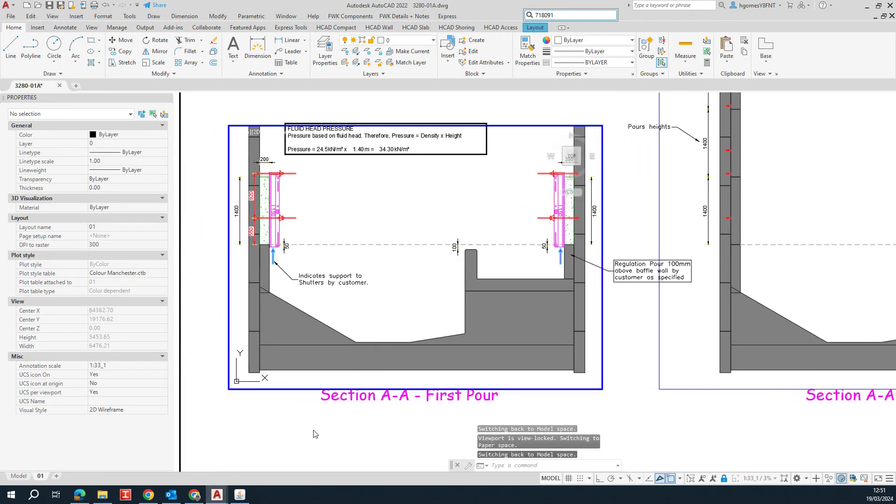
{"action": "double_click", "coordinate": [315, 434]}
{"action": "scroll", "coordinate": [479, 286], "scroll_direction": "up", "scroll_amount": 2}
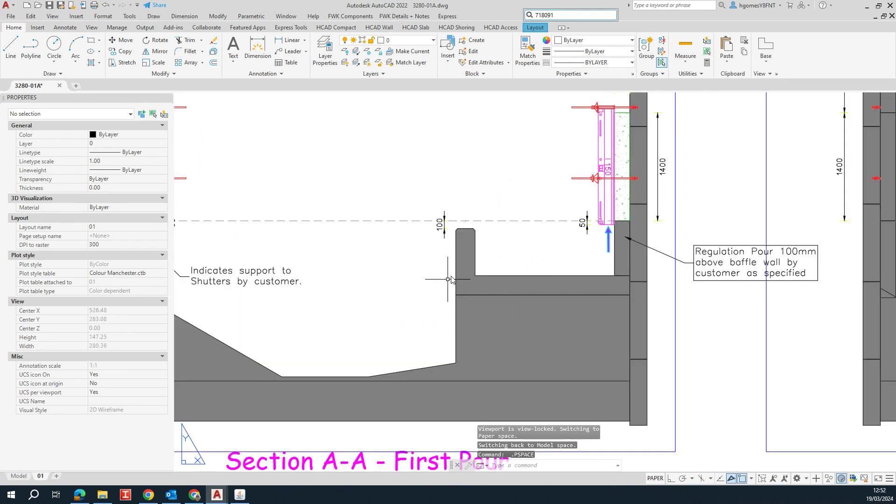
{"action": "middle_click_drag", "start_coordinate": [373, 320], "coordinate": [413, 299]}
{"action": "mouse_move", "coordinate": [457, 253]}
{"action": "middle_mouse_down"}
{"action": "mouse_move", "coordinate": [545, 280]}
{"action": "mouse_move", "coordinate": [511, 278]}
{"action": "mouse_move", "coordinate": [518, 292]}
{"action": "middle_mouse_up"}
{"action": "key", "text": "Escape"}
{"action": "scroll", "coordinate": [523, 284], "scroll_direction": "down", "scroll_amount": 2}
{"action": "scroll", "coordinate": [517, 291], "scroll_direction": "up", "scroll_amount": 2}
{"action": "scroll", "coordinate": [502, 292], "scroll_direction": "down", "scroll_amount": 2}
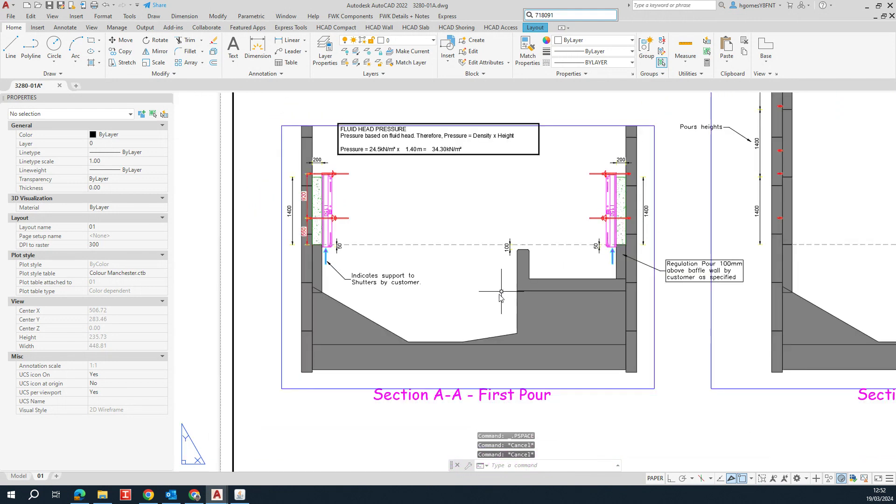
{"action": "middle_click_drag", "start_coordinate": [368, 372], "coordinate": [325, 347]}
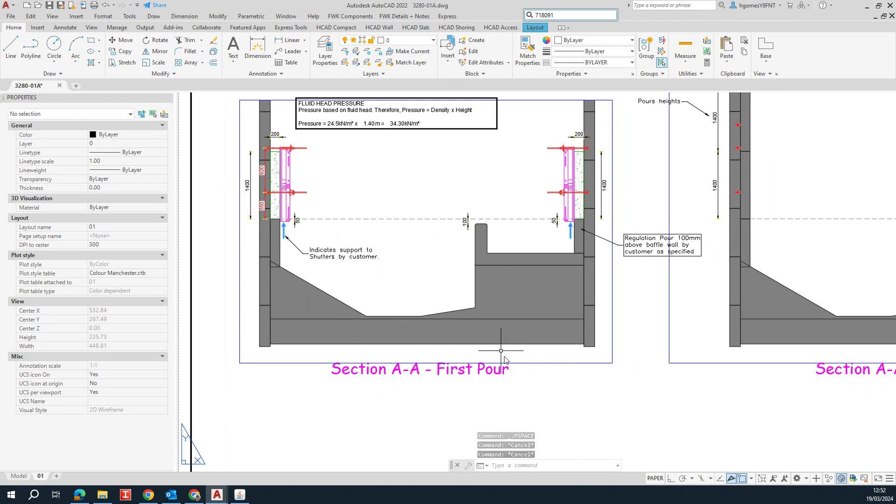
Select the Section A-A - First Pour viewport, check its scale and clear the selection.
{"action": "left_click", "coordinate": [516, 363]}
{"action": "middle_click_drag", "start_coordinate": [523, 344], "coordinate": [515, 373]}
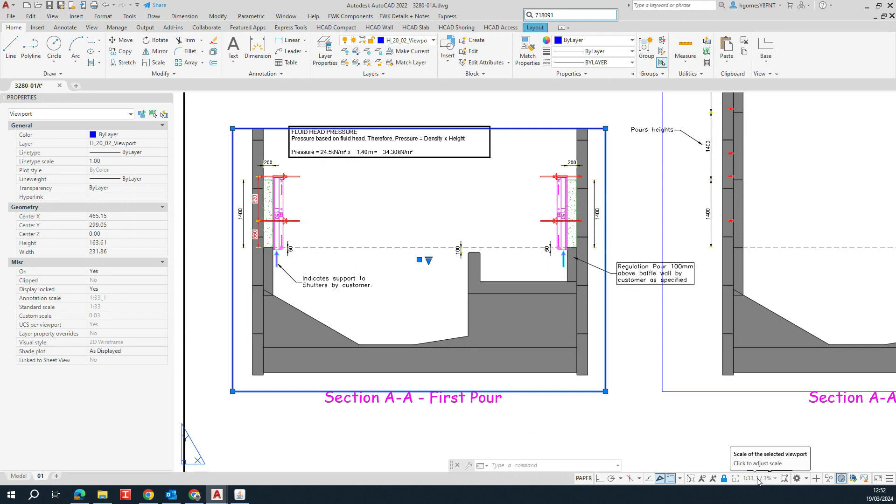
{"action": "left_click", "coordinate": [572, 420]}
{"action": "key", "text": "Escape"}
{"action": "key", "text": "Escape"}
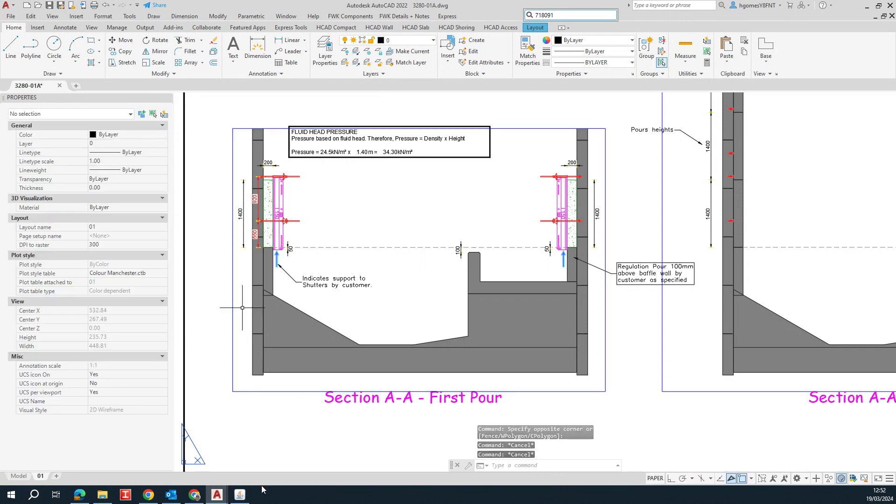
Return to model space, select the 1742 dimension, and hide and redisplay the object properties.
{"action": "left_click", "coordinate": [19, 475]}
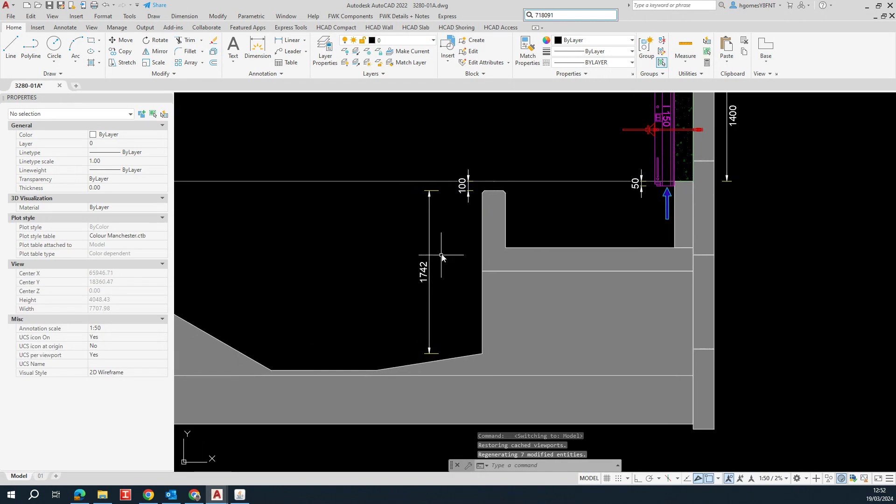
{"action": "key", "text": "Escape"}
{"action": "left_click", "coordinate": [429, 273]}
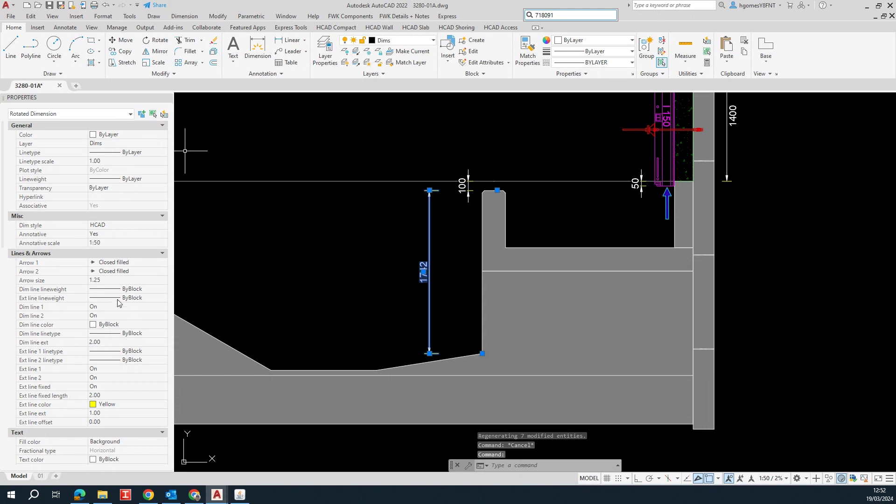
{"action": "key", "text": "ctrl+1"}
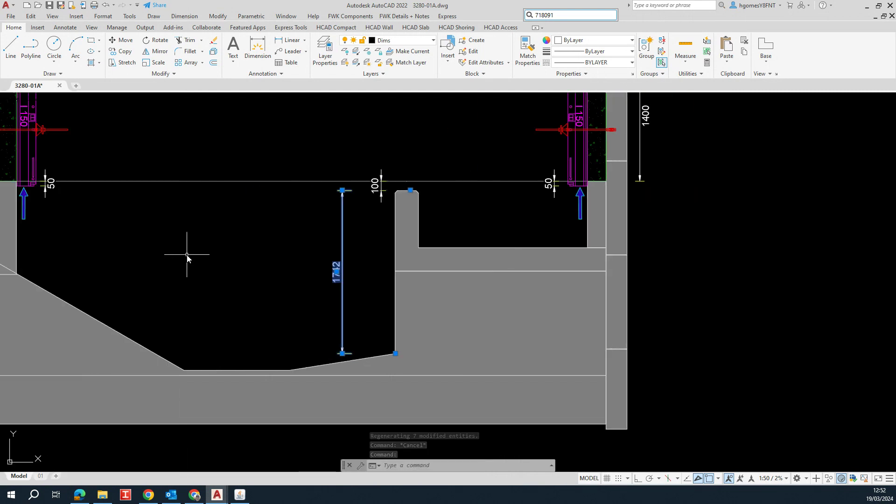
{"action": "key", "text": "Escape"}
{"action": "type", "text": "MO"}
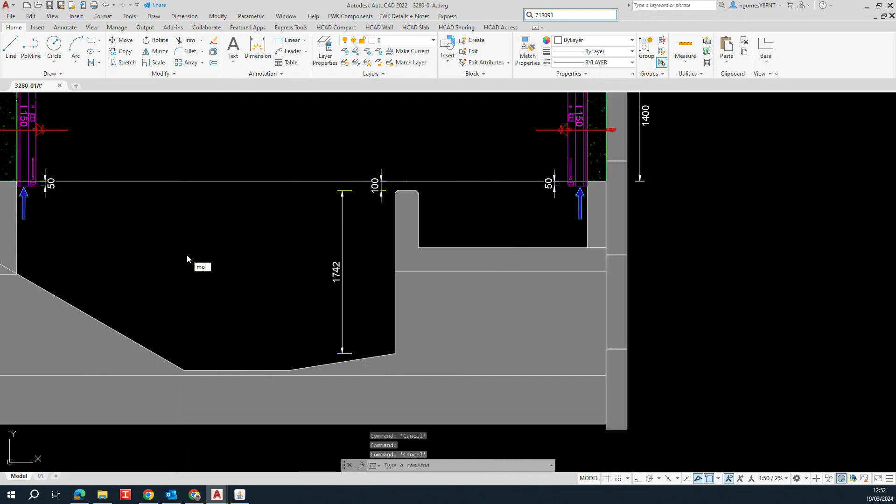
{"action": "key", "text": "Return"}
Check the Annotative setting and annotative scale of the 1742 dimension, then clear the selection.
{"action": "left_click", "coordinate": [431, 260]}
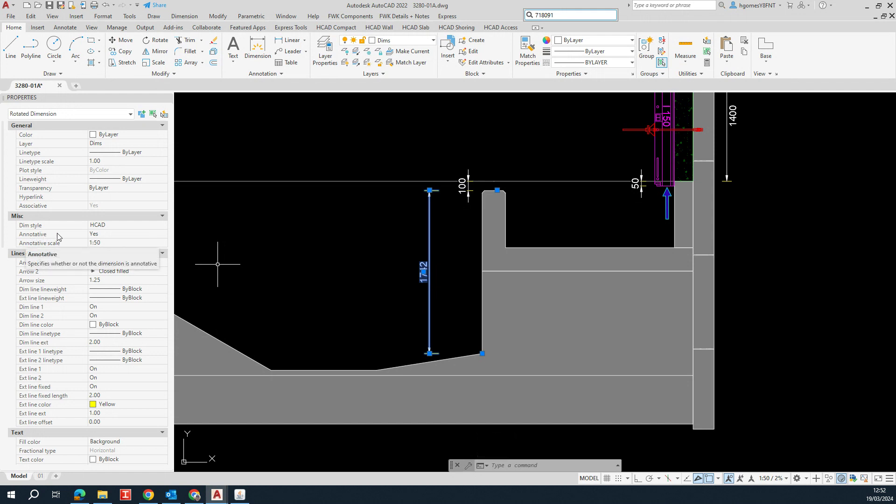
{"action": "left_click", "coordinate": [112, 234]}
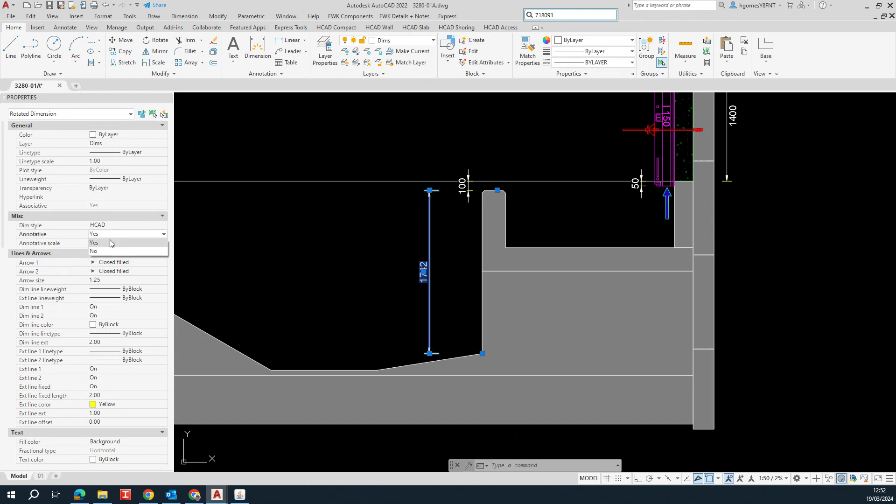
{"action": "left_click", "coordinate": [96, 243]}
{"action": "left_click", "coordinate": [59, 242]}
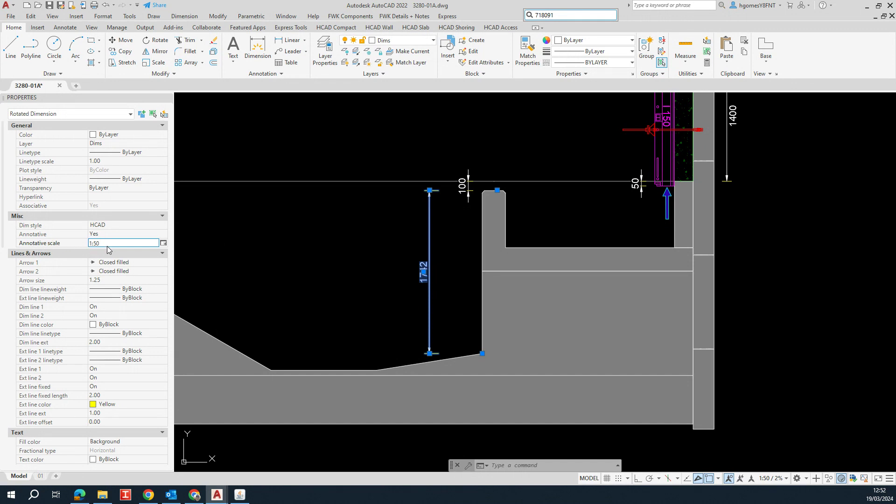
{"action": "left_click", "coordinate": [296, 254]}
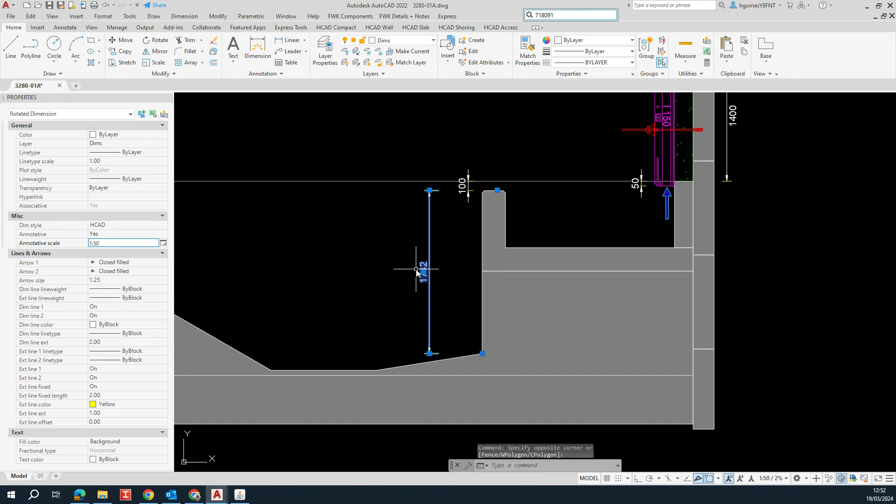
{"action": "key", "text": "Escape"}
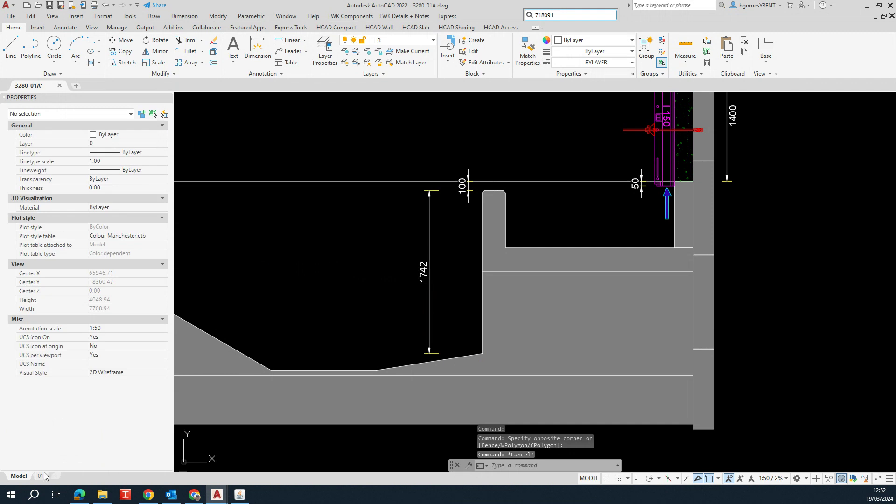
Compare the First Pour viewport on layout 01 with the 1742 dimension in model space.
{"action": "left_click", "coordinate": [42, 476]}
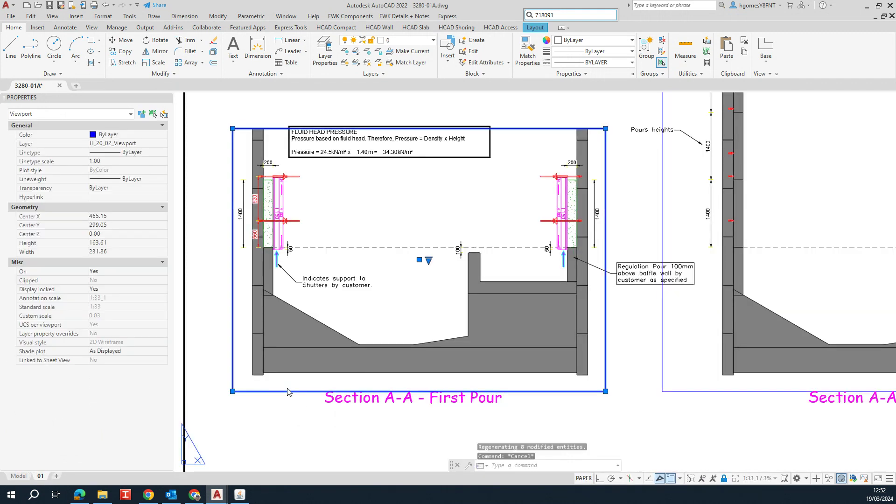
{"action": "key", "text": "Escape"}
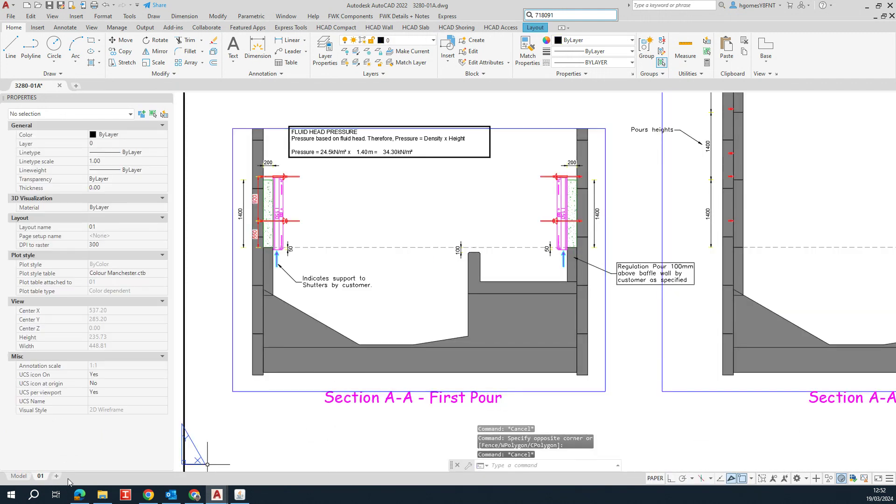
{"action": "left_click", "coordinate": [19, 476]}
{"action": "key", "text": "Escape"}
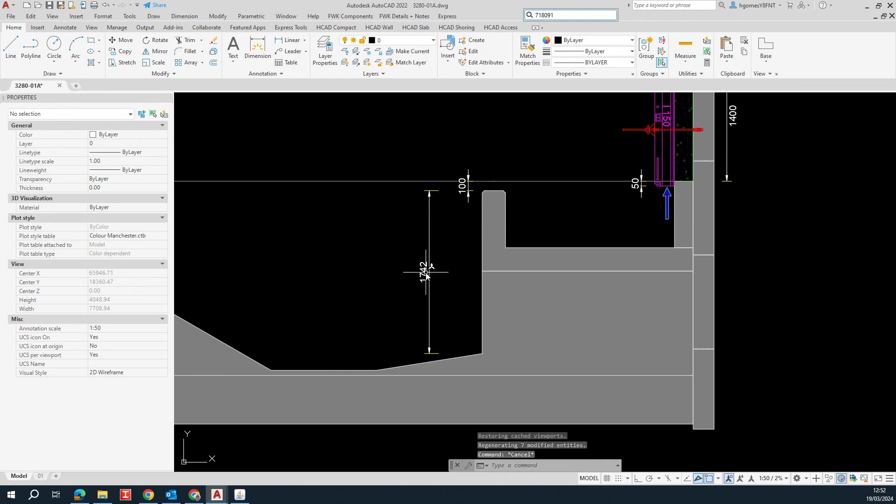
{"action": "middle_click_drag", "start_coordinate": [434, 273], "coordinate": [423, 271]}
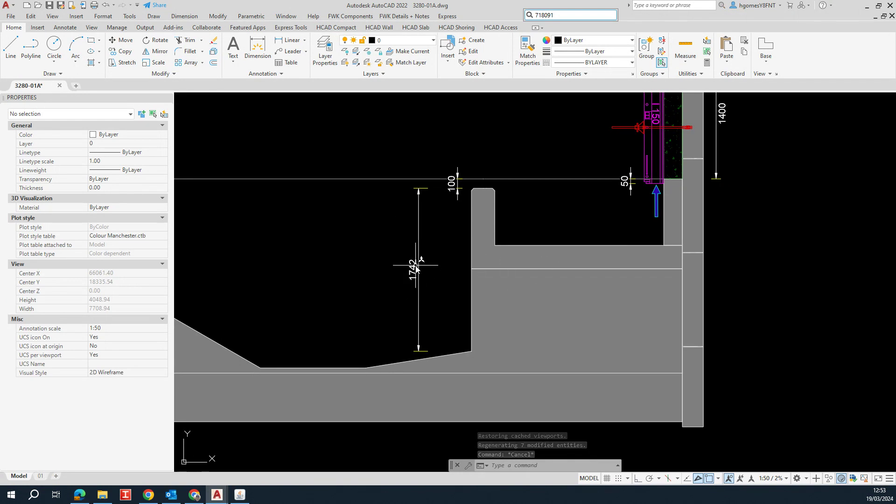
{"action": "key", "text": "Escape"}
{"action": "key", "text": "Escape"}
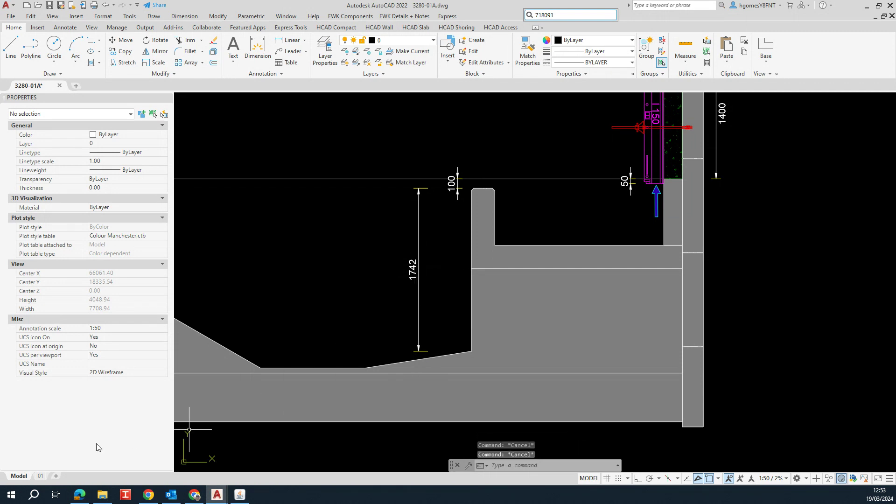
On layout 01, set the Section A-A - First Pour viewport scale to 1:50 and inspect its baffle wall area.
{"action": "left_click", "coordinate": [46, 477]}
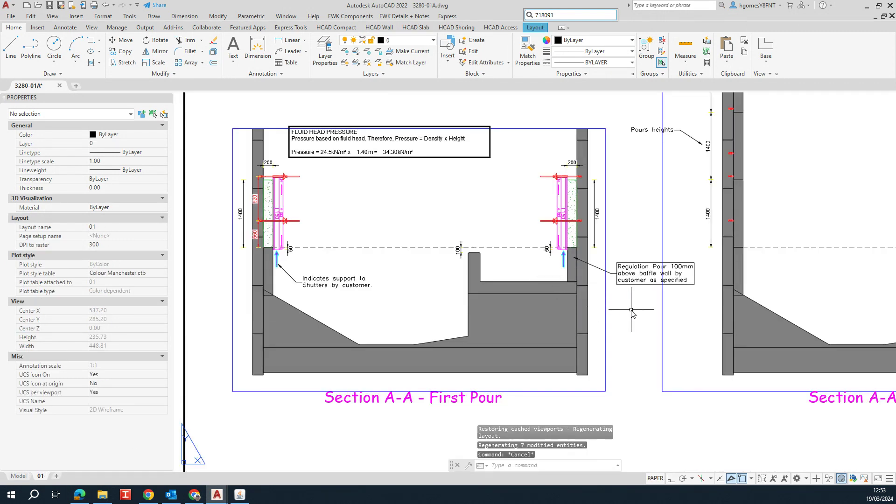
{"action": "left_click", "coordinate": [615, 309]}
{"action": "left_click", "coordinate": [560, 300]}
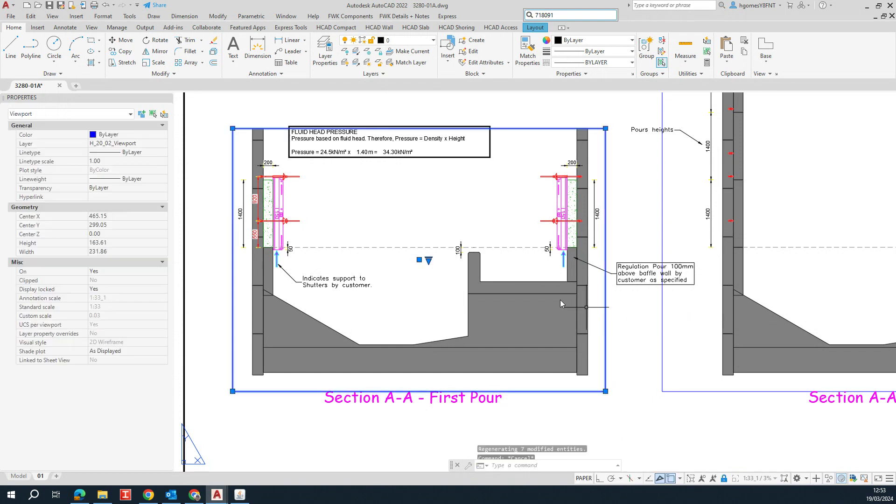
{"action": "left_click", "coordinate": [428, 260]}
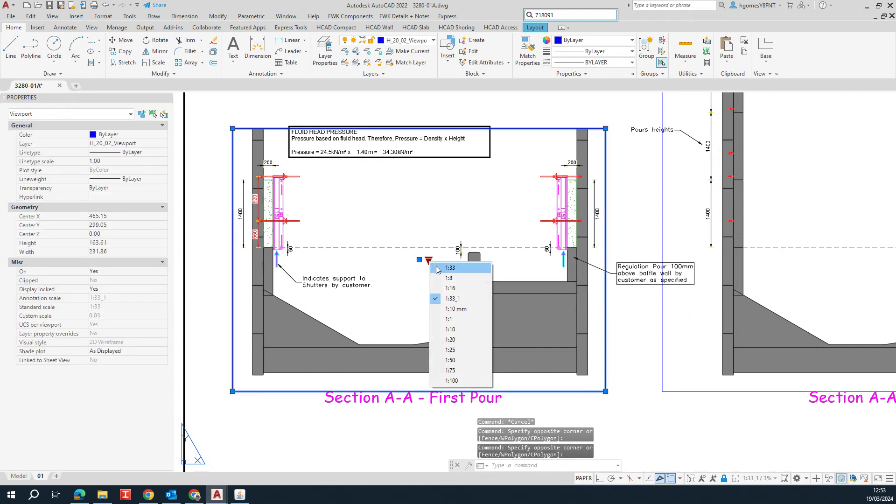
{"action": "left_click", "coordinate": [472, 360]}
{"action": "key", "text": "Escape"}
{"action": "scroll", "coordinate": [426, 298], "scroll_direction": "up", "scroll_amount": 5}
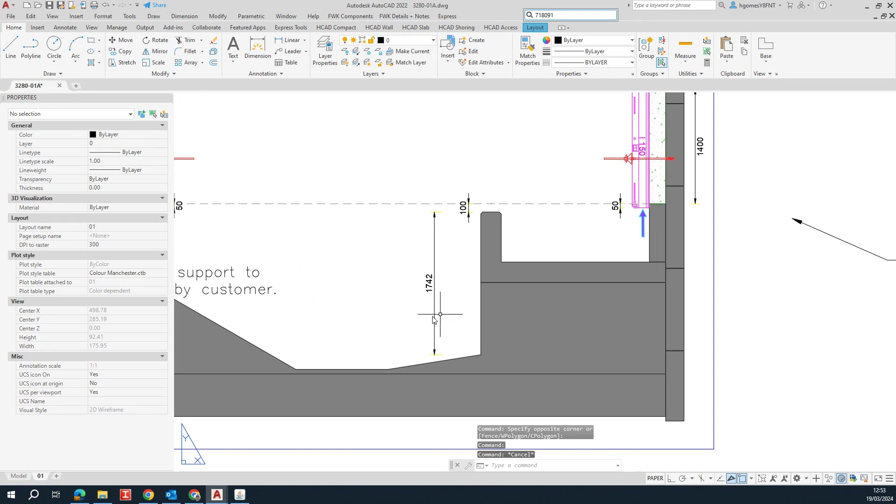
{"action": "key", "text": "Escape"}
{"action": "key", "text": "Escape"}
{"action": "scroll", "coordinate": [443, 313], "scroll_direction": "down", "scroll_amount": 5}
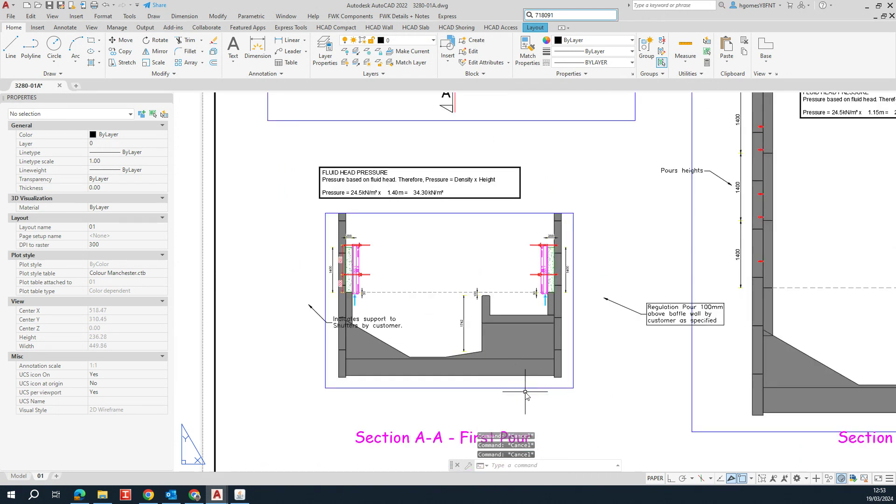
{"action": "middle_click_drag", "start_coordinate": [526, 394], "coordinate": [511, 375]}
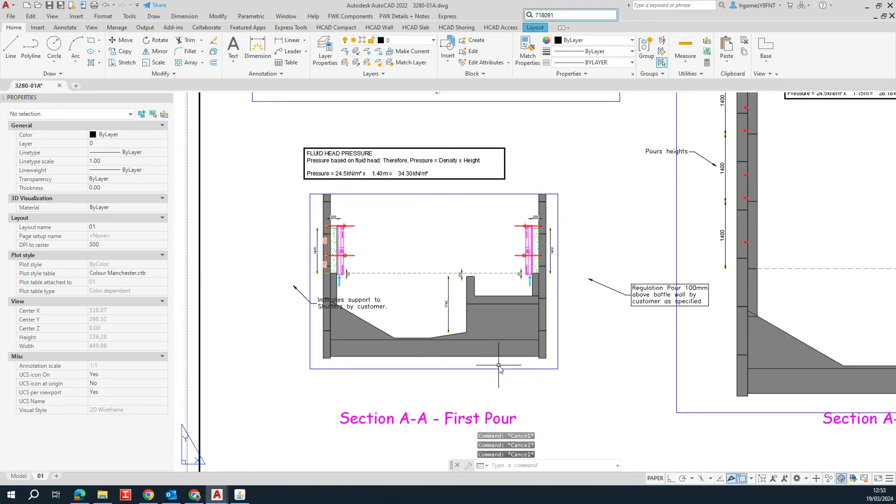
Set the Section A-A - First Pour viewport scale back to 1:33_1 and clear the selection.
{"action": "left_click", "coordinate": [572, 296]}
{"action": "left_click", "coordinate": [552, 298]}
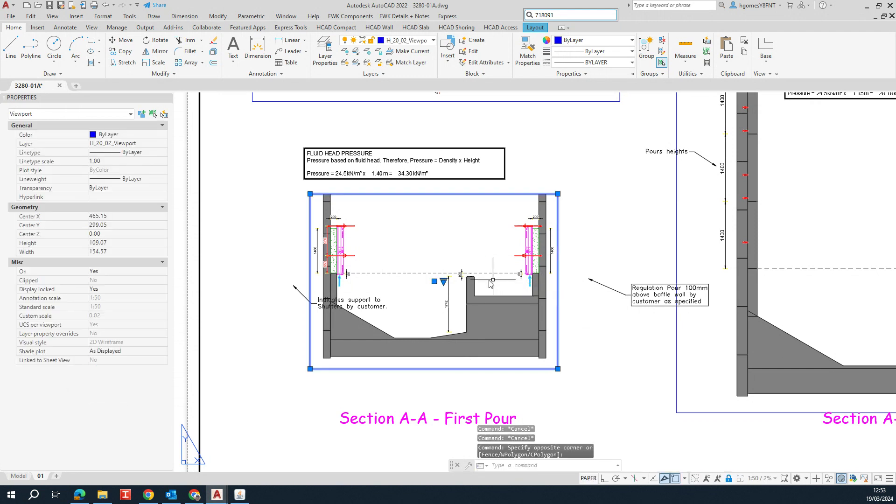
{"action": "left_click", "coordinate": [443, 281]}
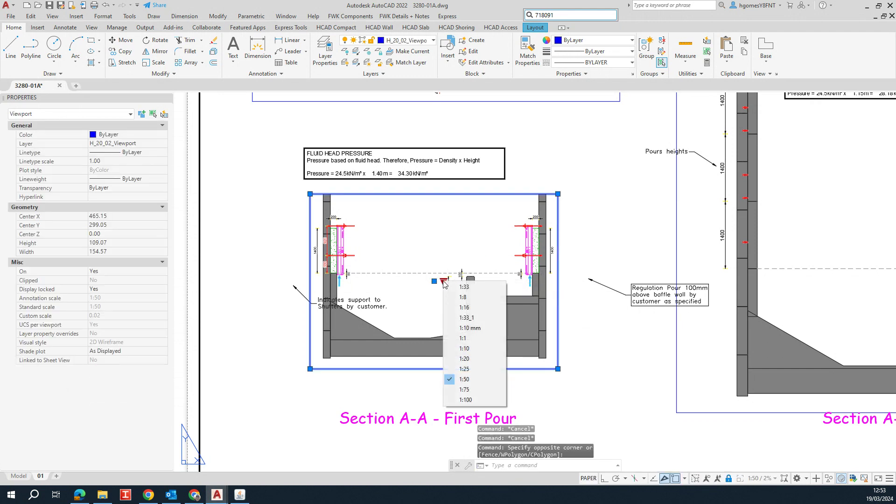
{"action": "left_click", "coordinate": [480, 318]}
{"action": "key", "text": "Escape"}
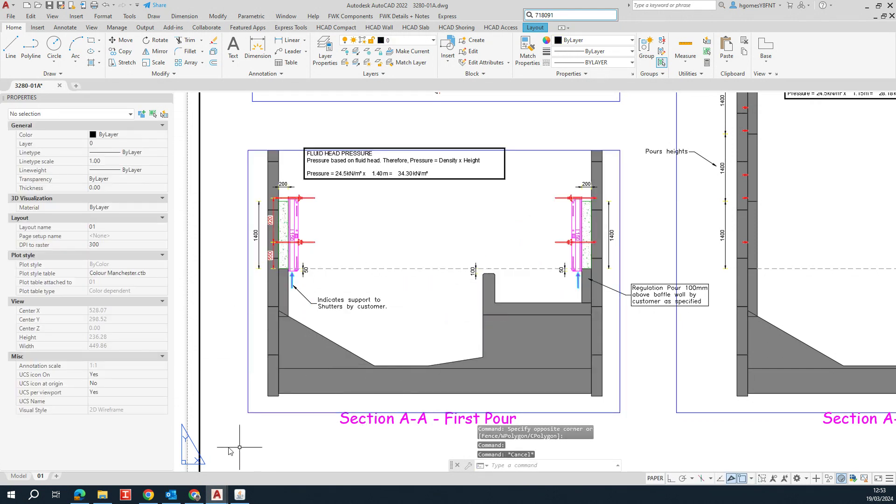
In model space, add the 1:33_1 scale to the 1742 dimension's annotative object scales and clear the selection.
{"action": "left_click", "coordinate": [19, 476]}
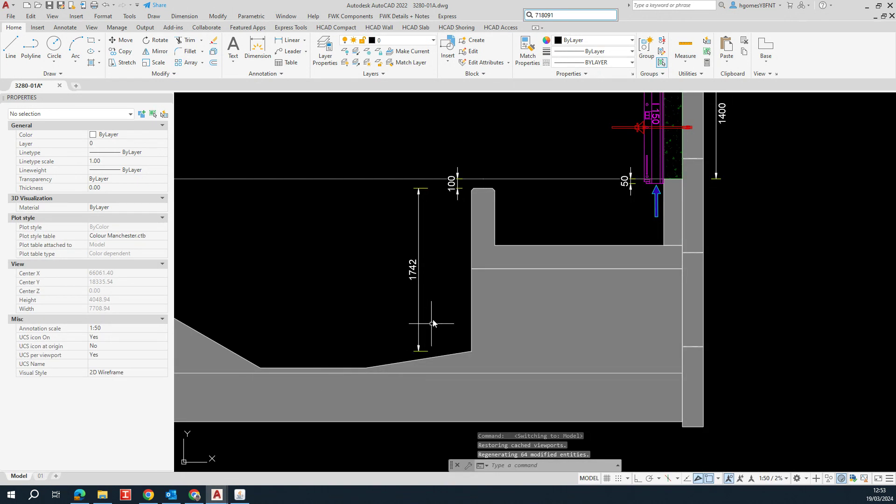
{"action": "left_click", "coordinate": [420, 252]}
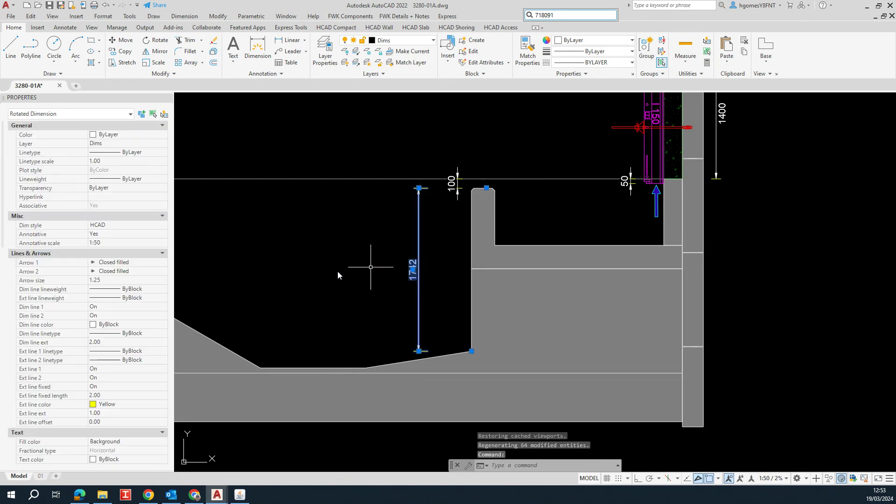
{"action": "left_click", "coordinate": [136, 243]}
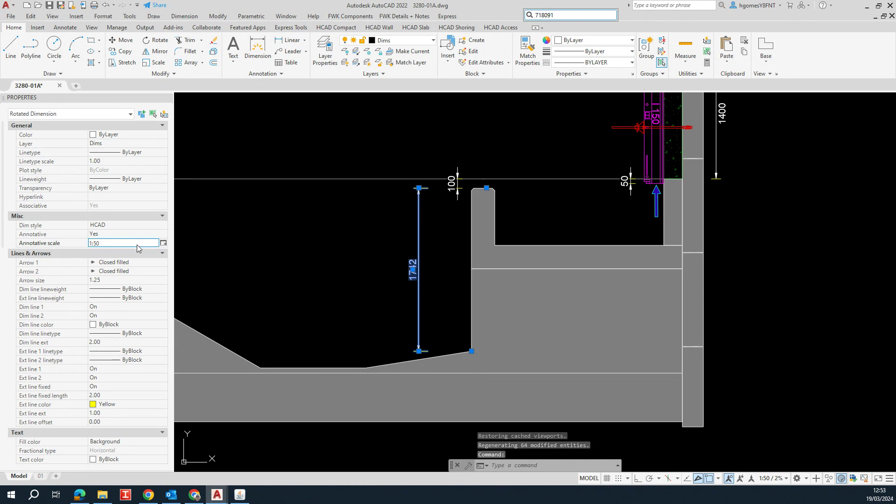
{"action": "left_click", "coordinate": [163, 243]}
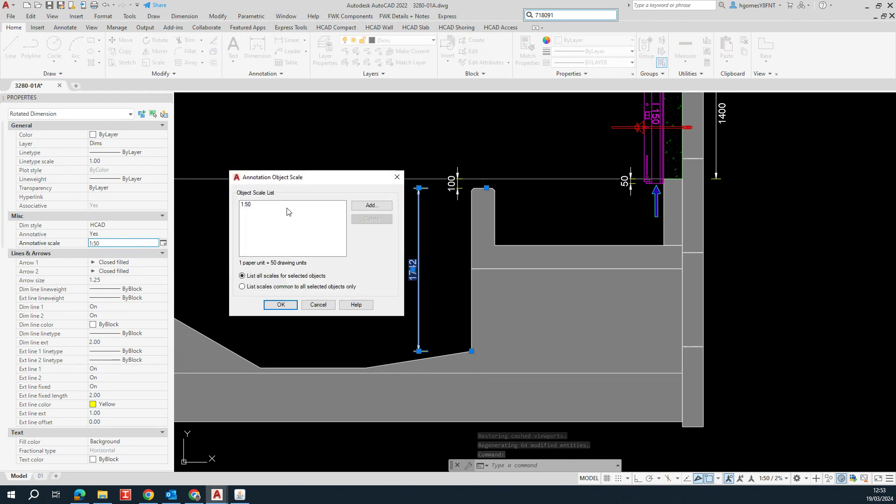
{"action": "left_click", "coordinate": [381, 209]}
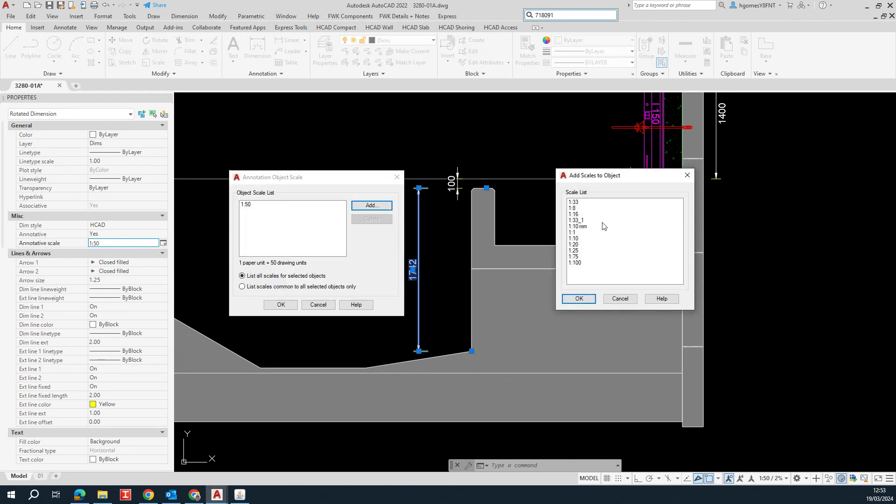
{"action": "left_click", "coordinate": [600, 221]}
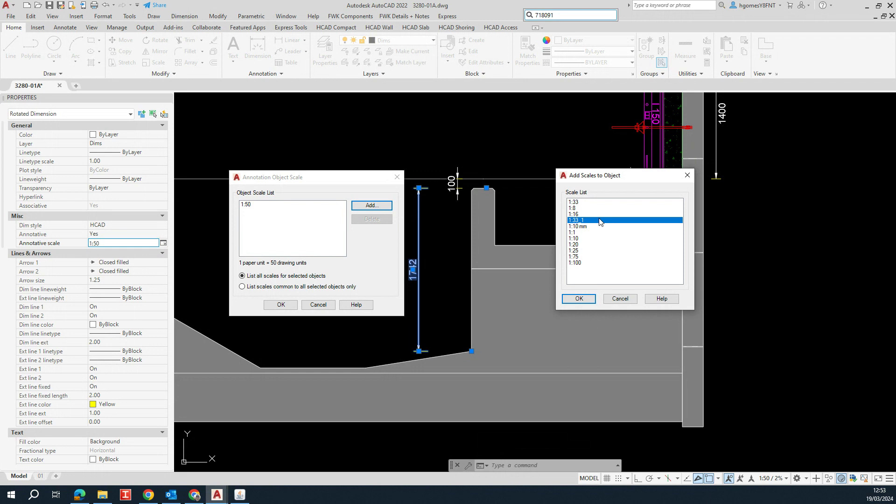
{"action": "left_click", "coordinate": [578, 299]}
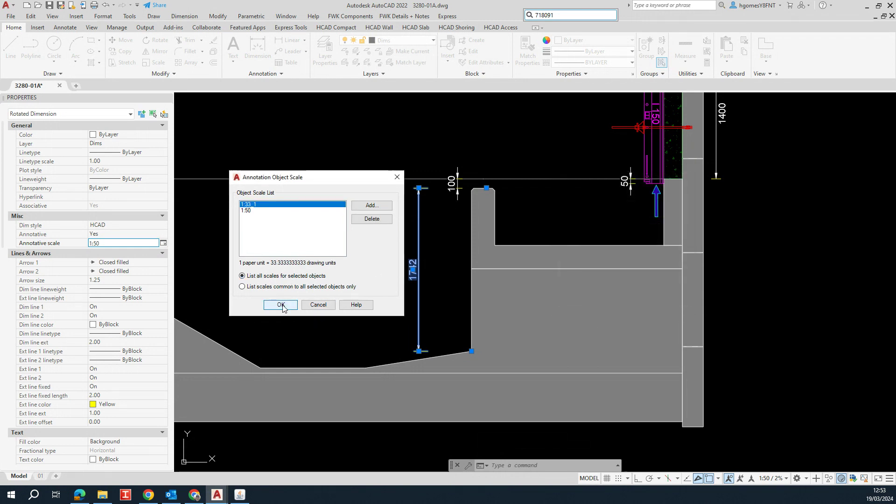
{"action": "left_click", "coordinate": [281, 304]}
{"action": "key", "text": "Escape"}
On layout 01, inspect the 1742 dimension beside the baffle wall in the Section A-A - First Pour viewport.
{"action": "left_click", "coordinate": [41, 475]}
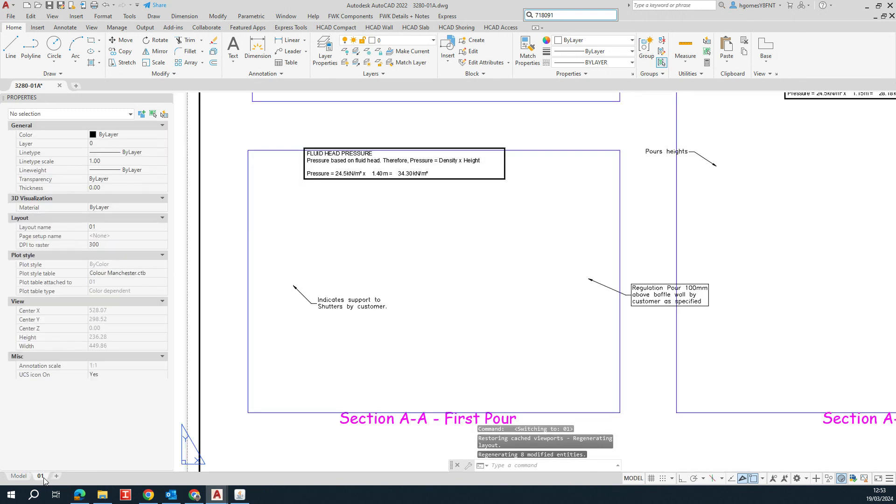
{"action": "left_click", "coordinate": [435, 328]}
{"action": "scroll", "coordinate": [438, 328], "scroll_direction": "up", "scroll_amount": 6}
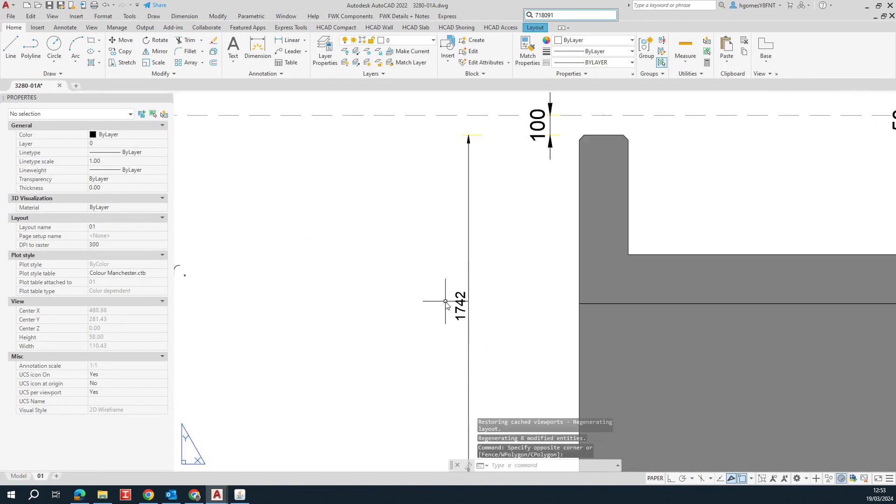
{"action": "scroll", "coordinate": [507, 345], "scroll_direction": "down", "scroll_amount": 4}
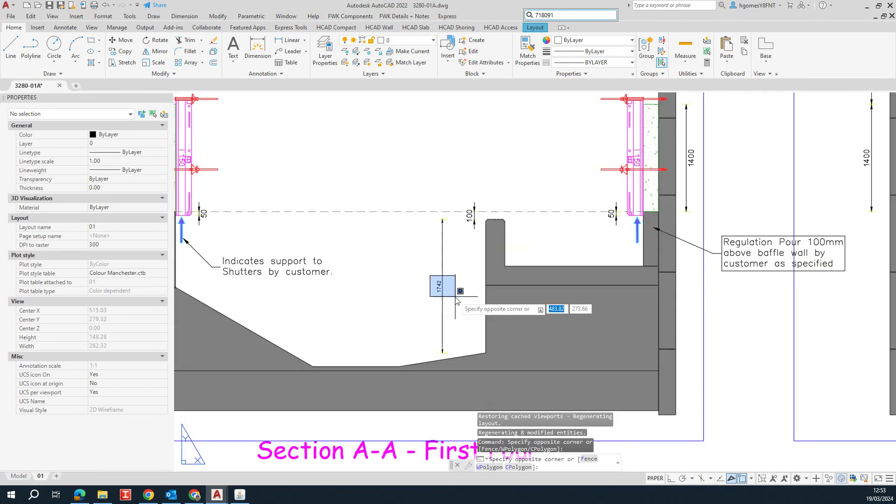
{"action": "key", "text": "Escape"}
{"action": "scroll", "coordinate": [429, 272], "scroll_direction": "up", "scroll_amount": 1}
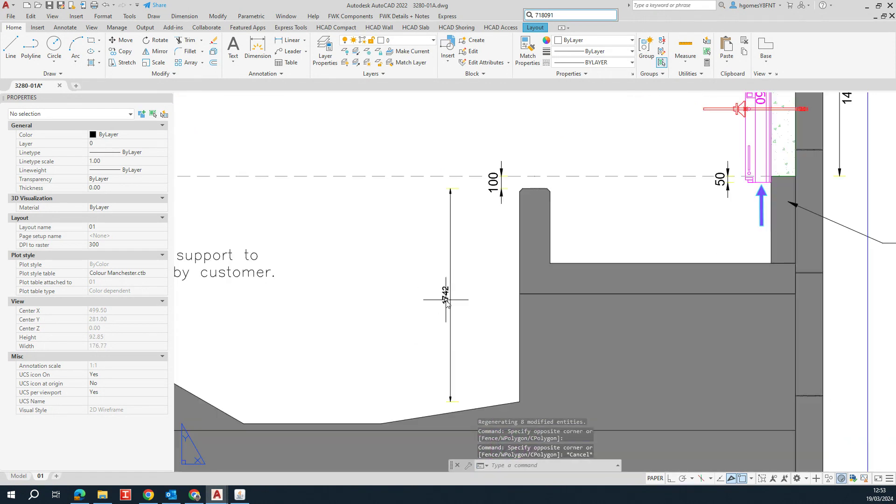
{"action": "middle_click_drag", "start_coordinate": [446, 299], "coordinate": [451, 251]}
{"action": "scroll", "coordinate": [451, 251], "scroll_direction": "down", "scroll_amount": 1}
{"action": "key", "text": "Escape"}
{"action": "scroll", "coordinate": [474, 239], "scroll_direction": "up", "scroll_amount": 1}
{"action": "scroll", "coordinate": [413, 182], "scroll_direction": "up", "scroll_amount": 2}
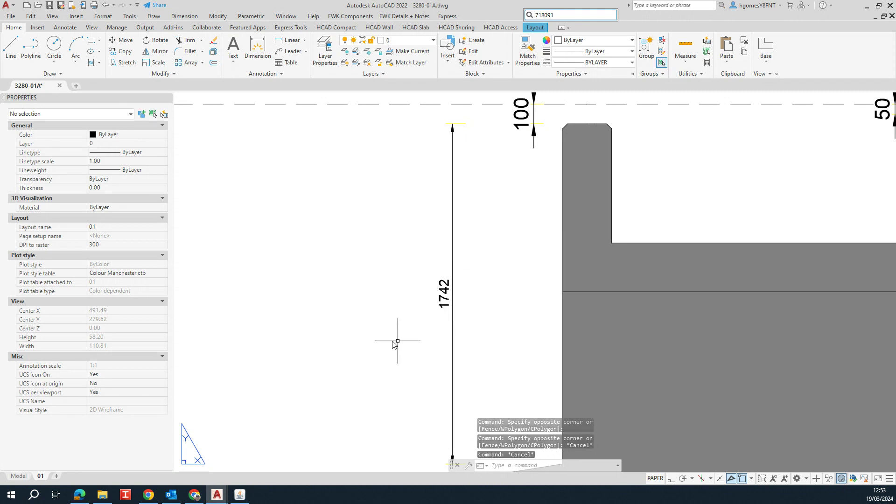
{"action": "key", "text": "Escape"}
In model space, set the 1742 dimension's Annotative property to No and clear the selection.
{"action": "left_click", "coordinate": [18, 476]}
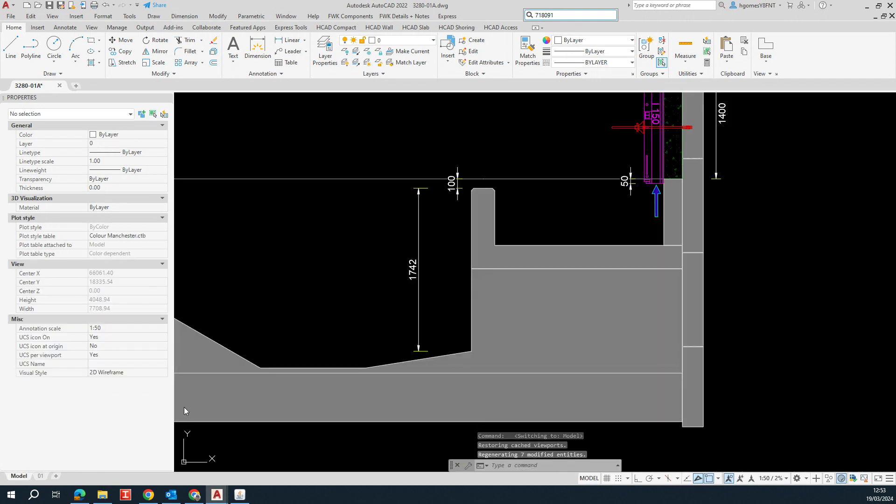
{"action": "scroll", "coordinate": [430, 282], "scroll_direction": "down", "scroll_amount": 1}
{"action": "left_click", "coordinate": [434, 273]}
{"action": "key", "text": "Escape"}
{"action": "middle_click_drag", "start_coordinate": [421, 270], "coordinate": [445, 275]}
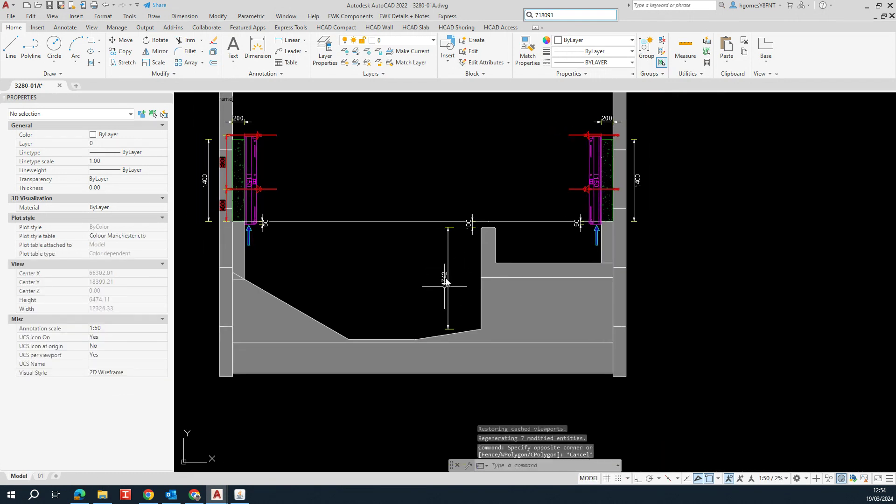
{"action": "scroll", "coordinate": [445, 280], "scroll_direction": "up", "scroll_amount": 1}
{"action": "key", "text": "Escape"}
{"action": "left_click", "coordinate": [455, 271]}
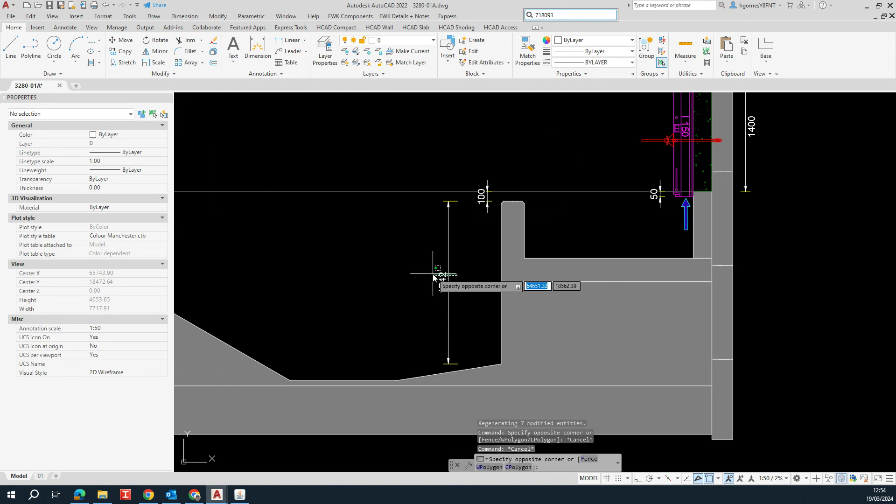
{"action": "left_click", "coordinate": [465, 272]}
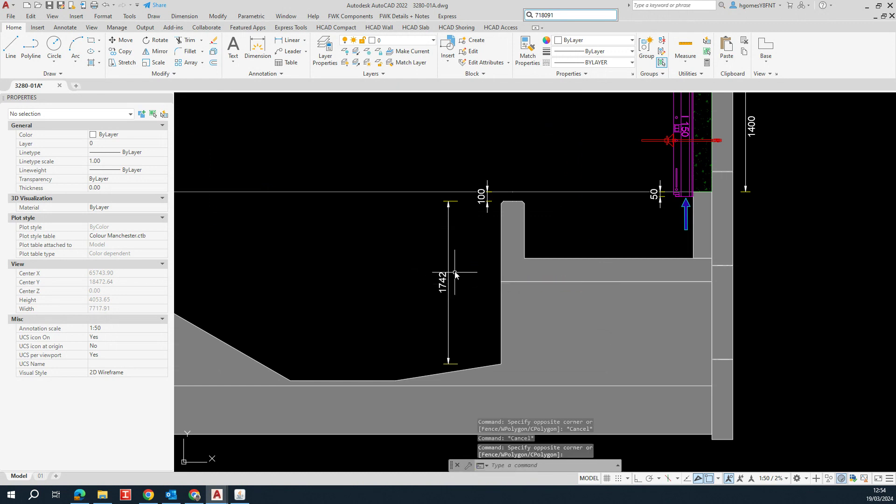
{"action": "left_click", "coordinate": [455, 272]}
{"action": "left_click", "coordinate": [425, 281]}
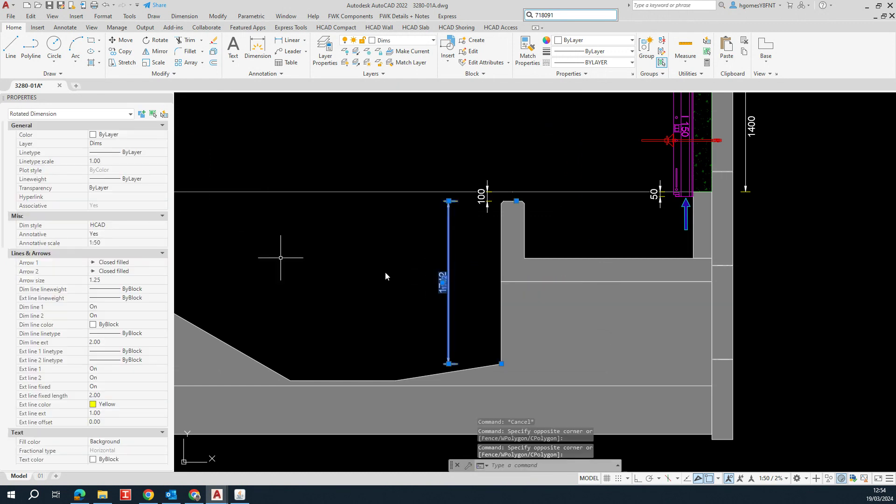
{"action": "left_click", "coordinate": [121, 239]}
{"action": "left_click", "coordinate": [119, 235]}
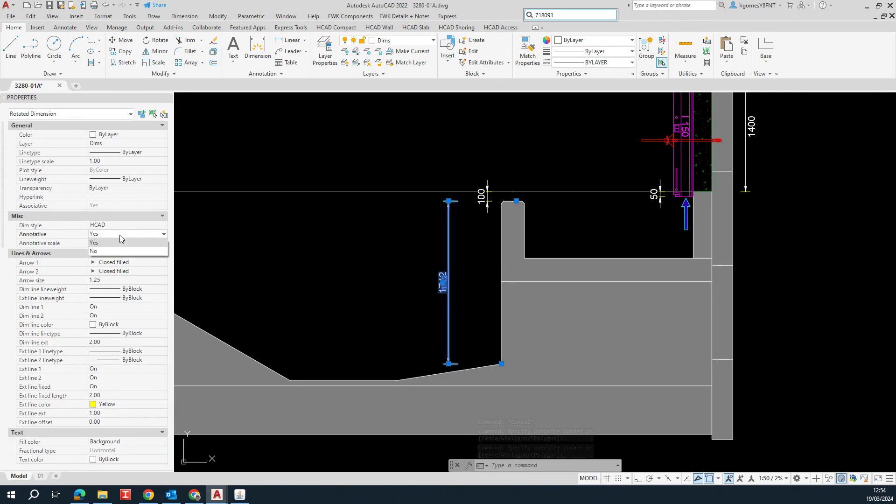
{"action": "left_click", "coordinate": [152, 251]}
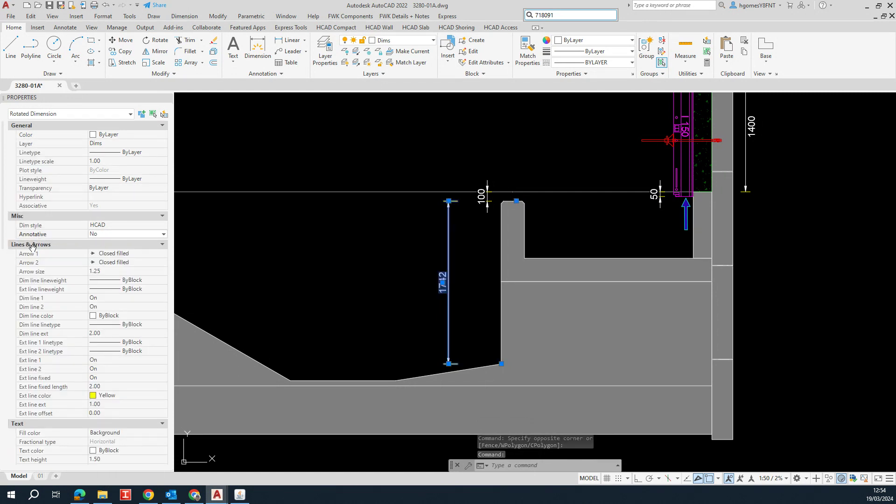
{"action": "key", "text": "Escape"}
{"action": "key", "text": "Escape"}
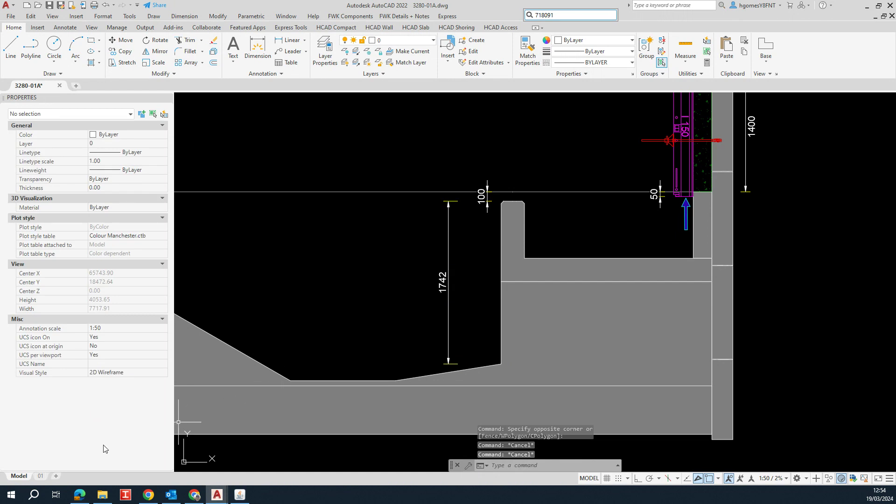
On layout 01, review the Section A-A - First Pour viewport's scale options and inspect its 1742 dimension.
{"action": "left_click", "coordinate": [41, 475]}
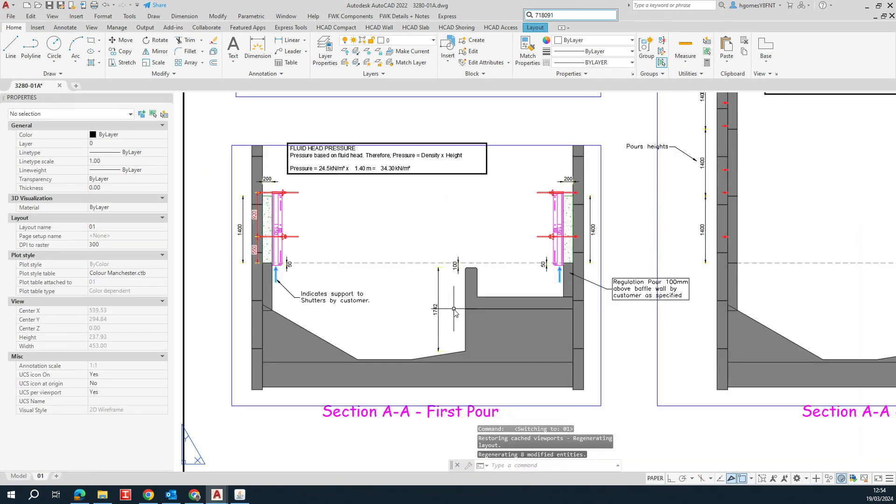
{"action": "middle_click_drag", "start_coordinate": [455, 312], "coordinate": [395, 291]}
{"action": "left_click", "coordinate": [520, 383]}
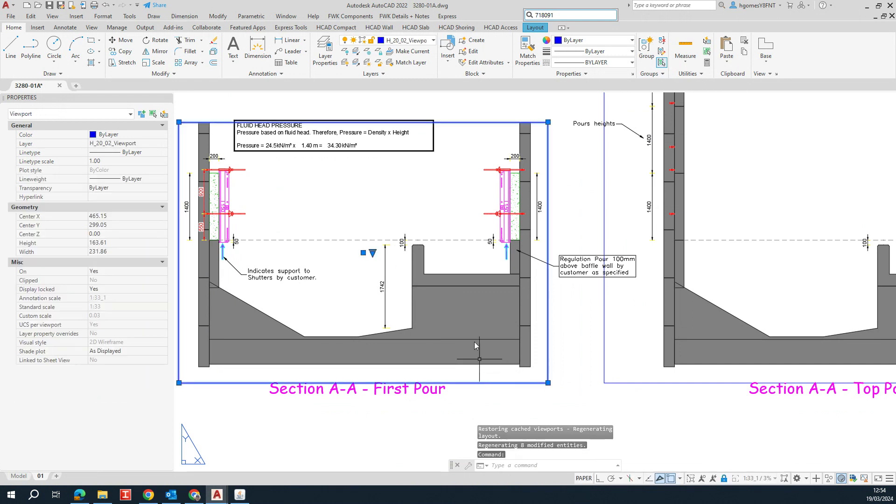
{"action": "left_click", "coordinate": [372, 252]}
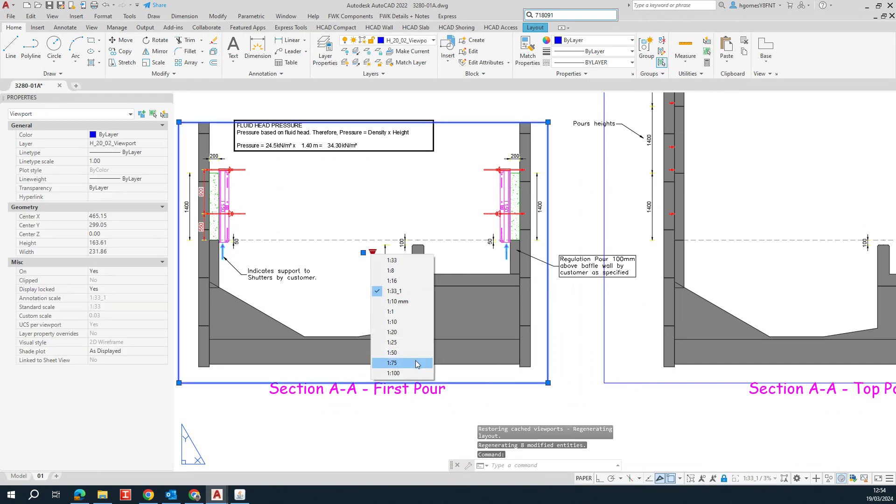
{"action": "left_click", "coordinate": [416, 361]}
{"action": "key", "text": "Escape"}
{"action": "scroll", "coordinate": [376, 275], "scroll_direction": "up", "scroll_amount": 3}
{"action": "scroll", "coordinate": [355, 252], "scroll_direction": "up", "scroll_amount": 3}
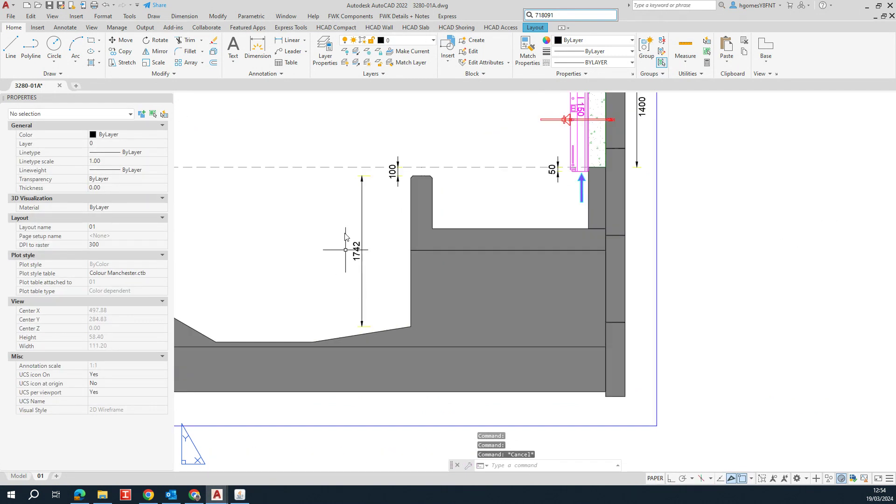
{"action": "scroll", "coordinate": [366, 307], "scroll_direction": "down", "scroll_amount": 1}
{"action": "scroll", "coordinate": [411, 354], "scroll_direction": "down", "scroll_amount": 1}
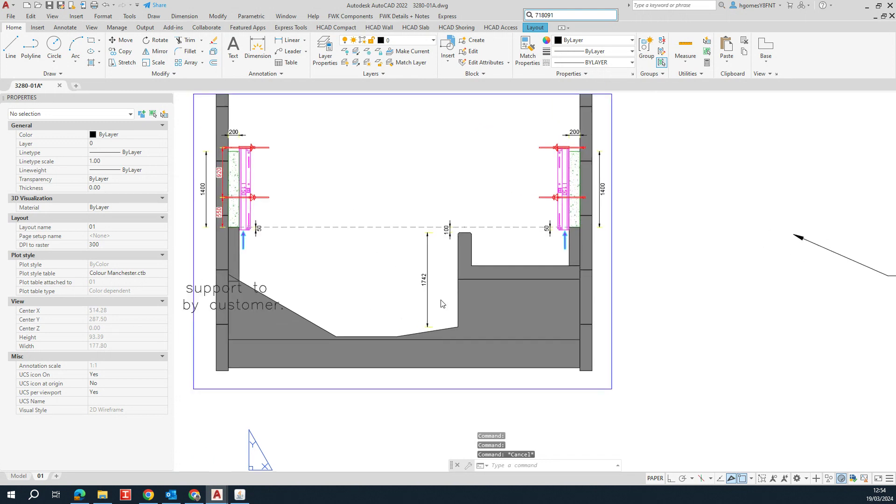
Return to model space and view the First Pour section with its 1742 dimension.
{"action": "left_click", "coordinate": [428, 394]}
{"action": "left_click", "coordinate": [395, 373]}
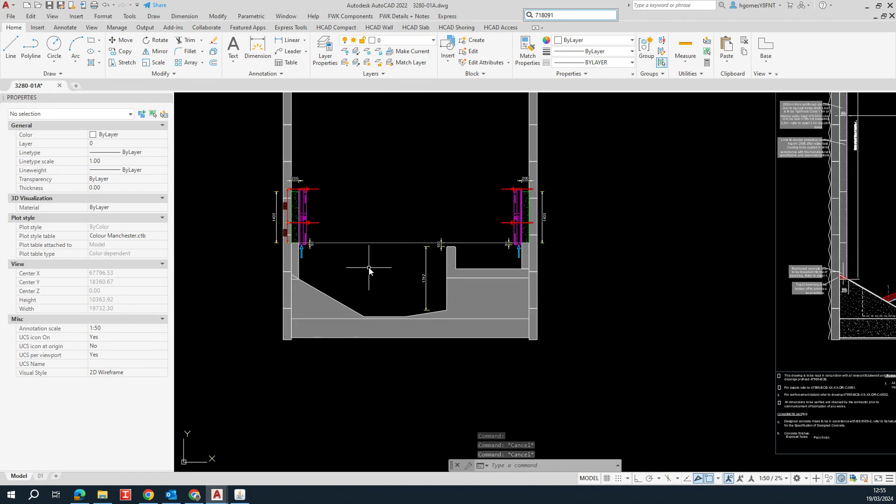
{"action": "scroll", "coordinate": [376, 275], "scroll_direction": "up", "scroll_amount": 2}
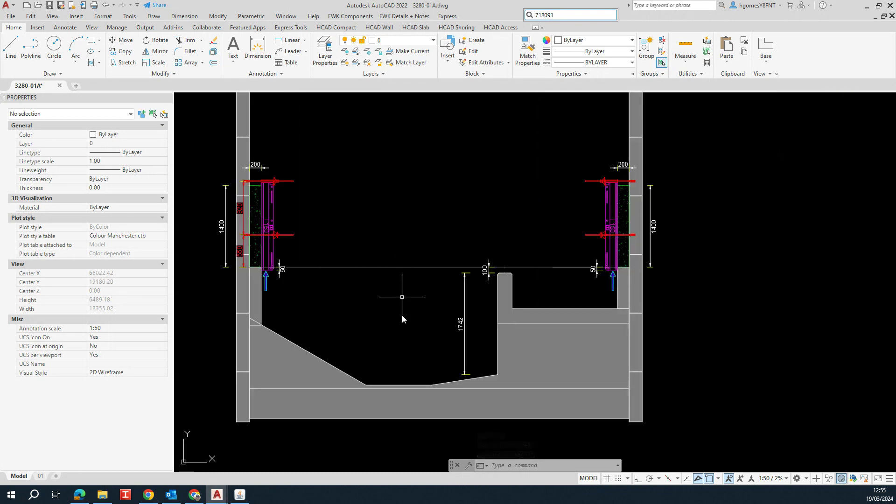